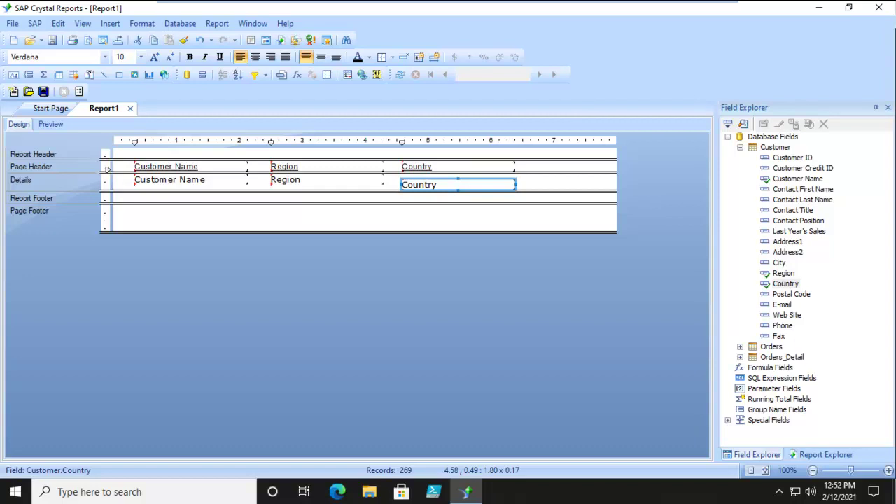
Preview the report and look through the Region and Country values on the first two pages, then return to the design
{"action": "left_click", "coordinate": [51, 124]}
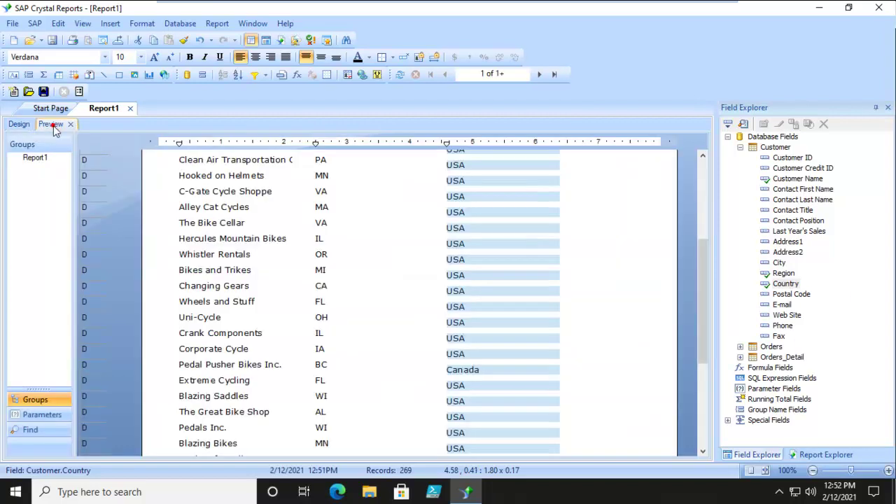
{"action": "scroll", "coordinate": [562, 262], "scroll_direction": "up", "scroll_amount": 5}
{"action": "scroll", "coordinate": [536, 420], "scroll_direction": "down", "scroll_amount": 8}
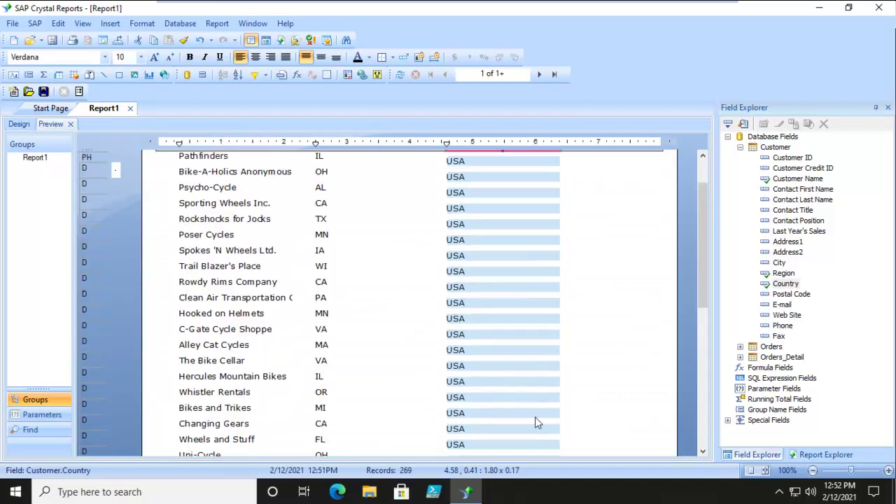
{"action": "scroll", "coordinate": [574, 357], "scroll_direction": "down", "scroll_amount": 2}
{"action": "scroll", "coordinate": [574, 368], "scroll_direction": "up", "scroll_amount": 4}
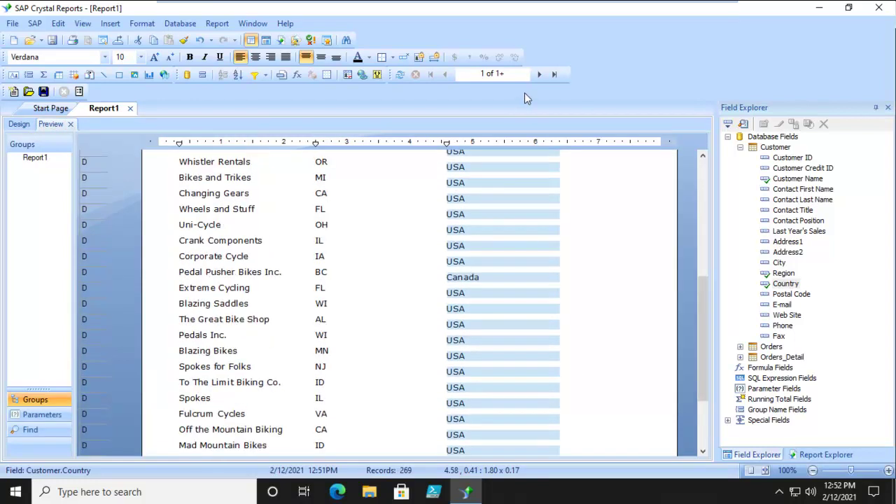
{"action": "left_click", "coordinate": [538, 75]}
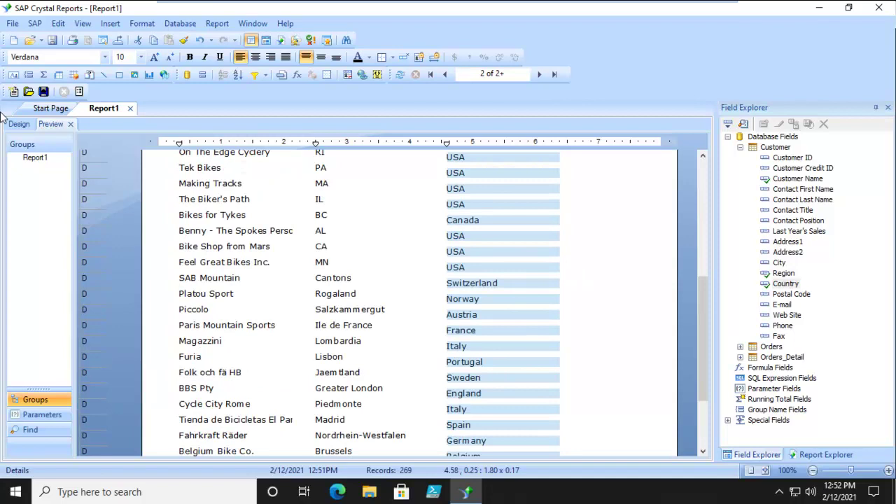
{"action": "left_click", "coordinate": [23, 124]}
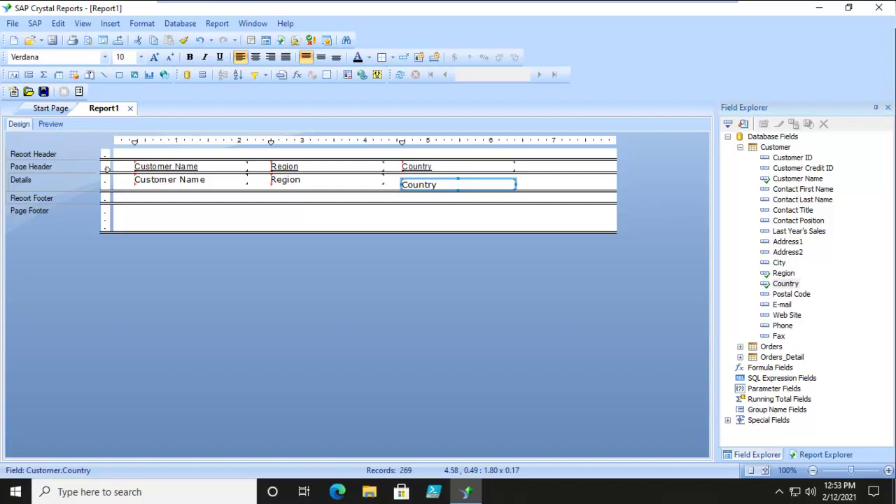
Start a new parameter field of type String and name it Region
{"action": "left_click", "coordinate": [767, 390]}
{"action": "right_click", "coordinate": [767, 389]}
{"action": "left_click", "coordinate": [783, 398]}
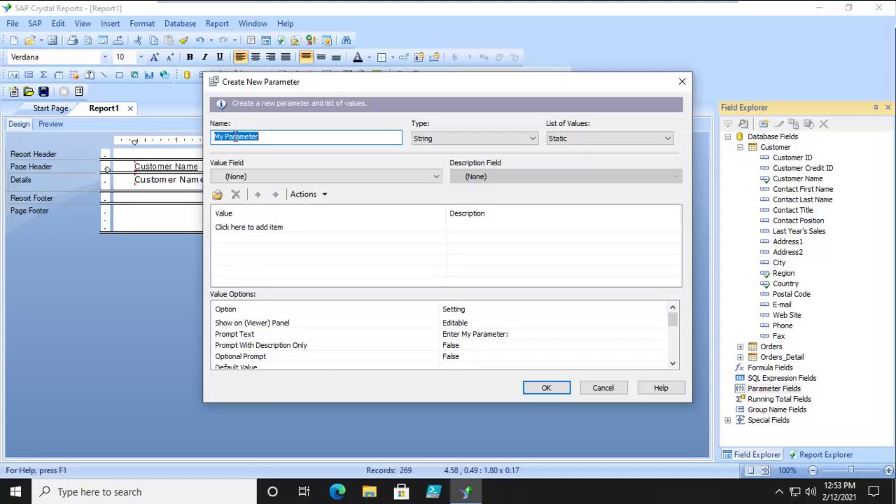
{"action": "type", "text": "Region"}
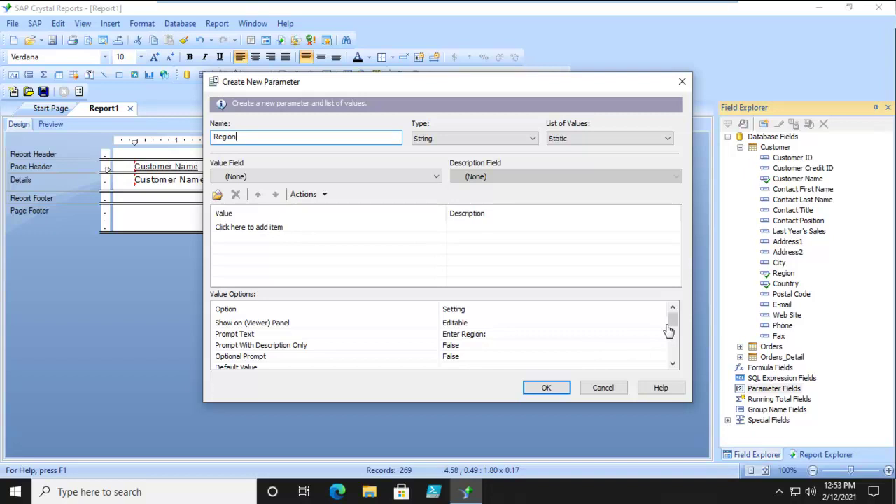
Set the Region parameter's edit mask to LL and save the parameter
{"action": "left_click", "coordinate": [670, 364]}
{"action": "left_click", "coordinate": [671, 365]}
{"action": "left_click", "coordinate": [671, 365]}
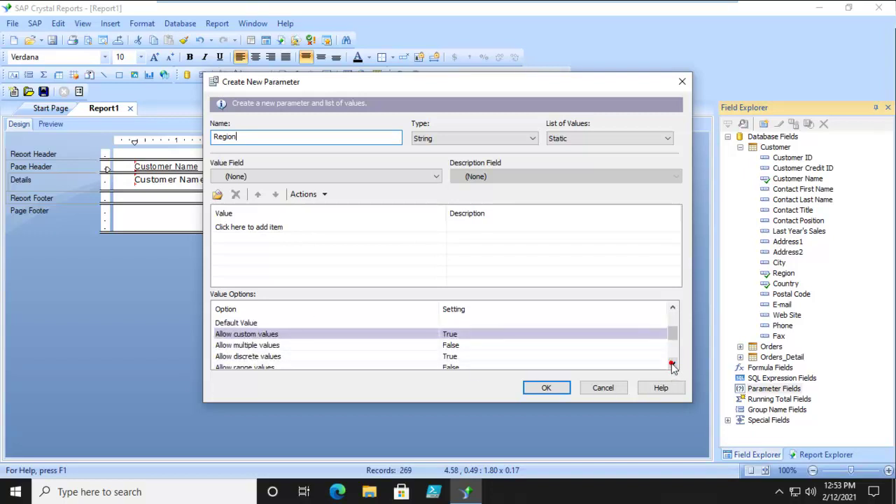
{"action": "left_click", "coordinate": [671, 365]}
{"action": "left_click", "coordinate": [672, 364]}
{"action": "left_click", "coordinate": [671, 364]}
{"action": "left_click", "coordinate": [671, 364]}
{"action": "left_click", "coordinate": [671, 364]}
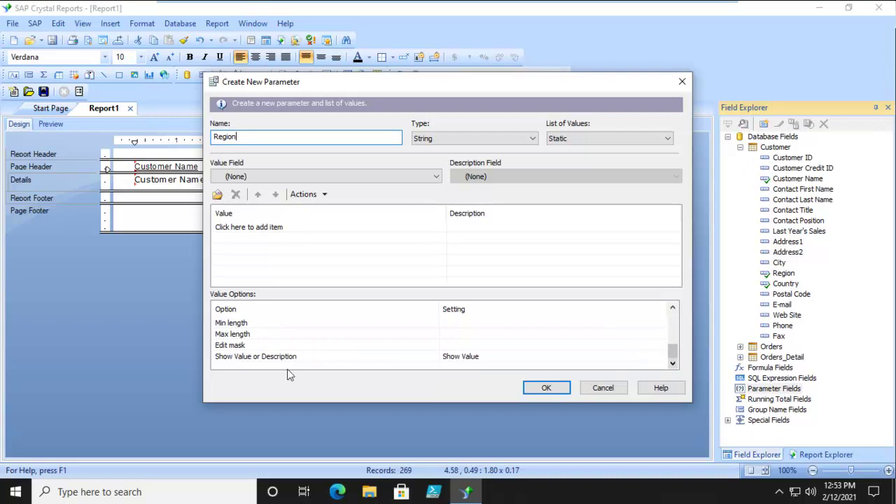
{"action": "left_click", "coordinate": [450, 345]}
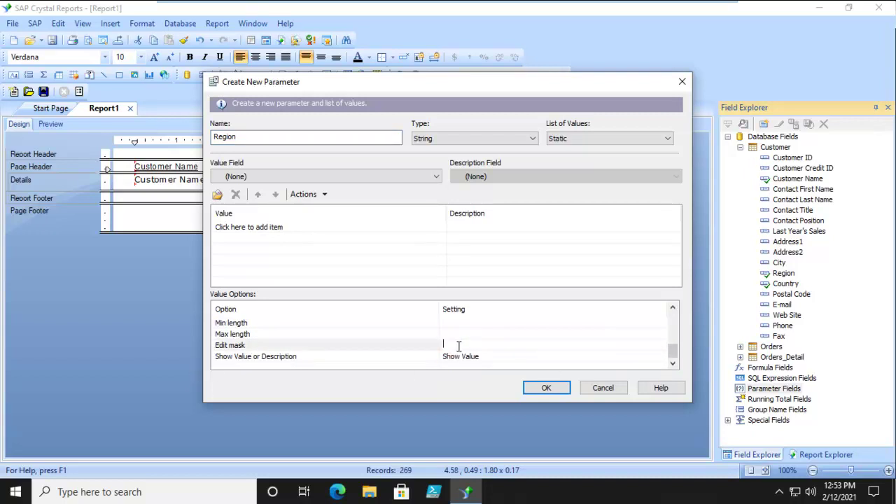
{"action": "type", "text": "LL"}
{"action": "key", "text": "Return"}
{"action": "left_click", "coordinate": [543, 389]}
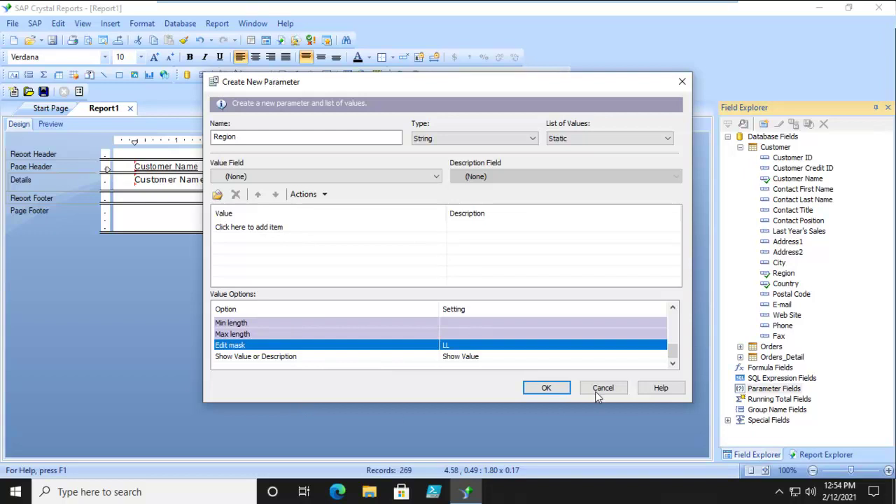
{"action": "left_click", "coordinate": [546, 387]}
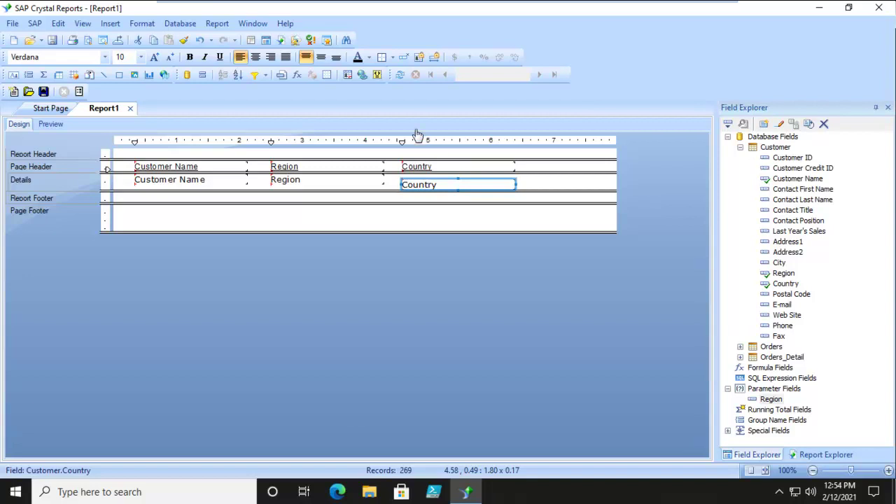
Open the record Select Expert and delete the Customer.Country criterion
{"action": "left_click", "coordinate": [258, 75]}
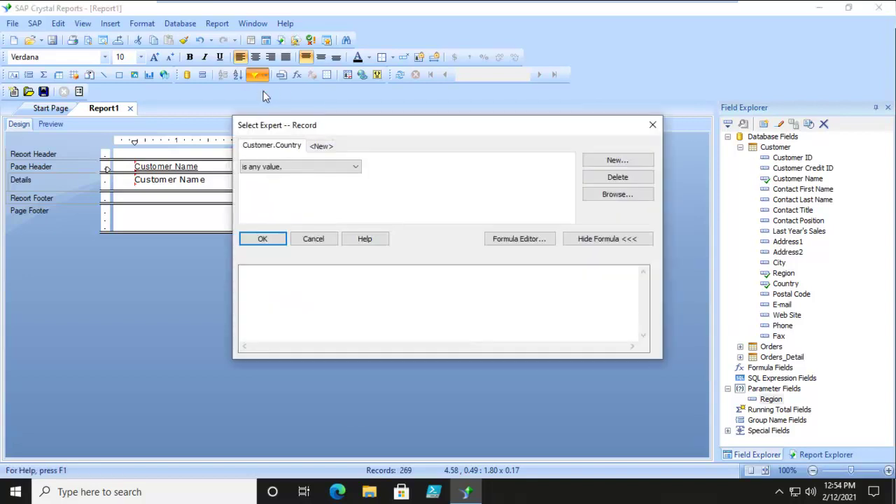
{"action": "left_click", "coordinate": [343, 172]}
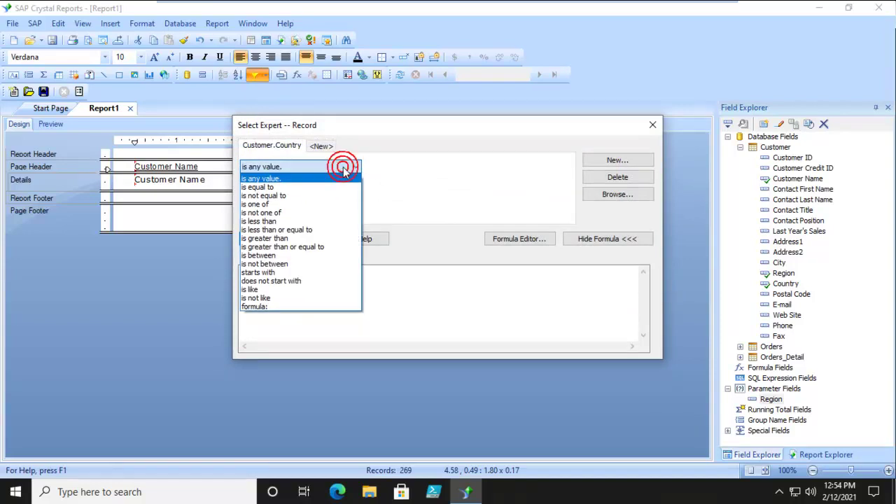
{"action": "left_click", "coordinate": [245, 170]}
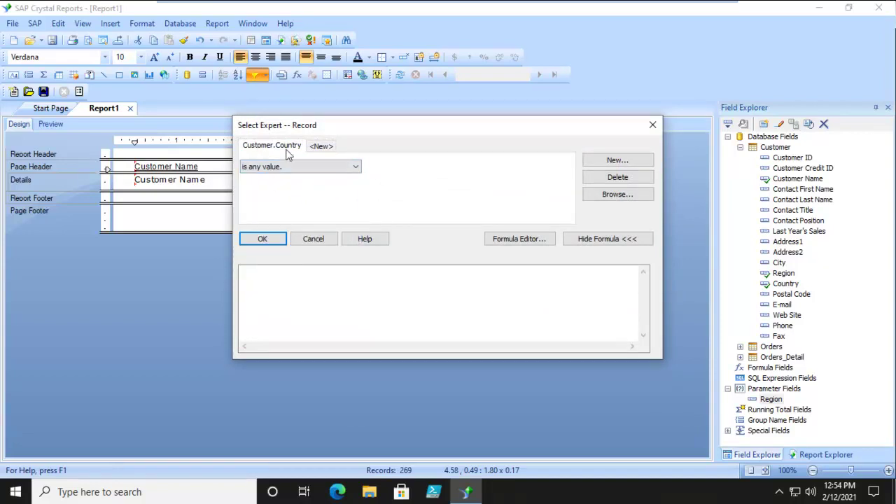
{"action": "left_click", "coordinate": [608, 176]}
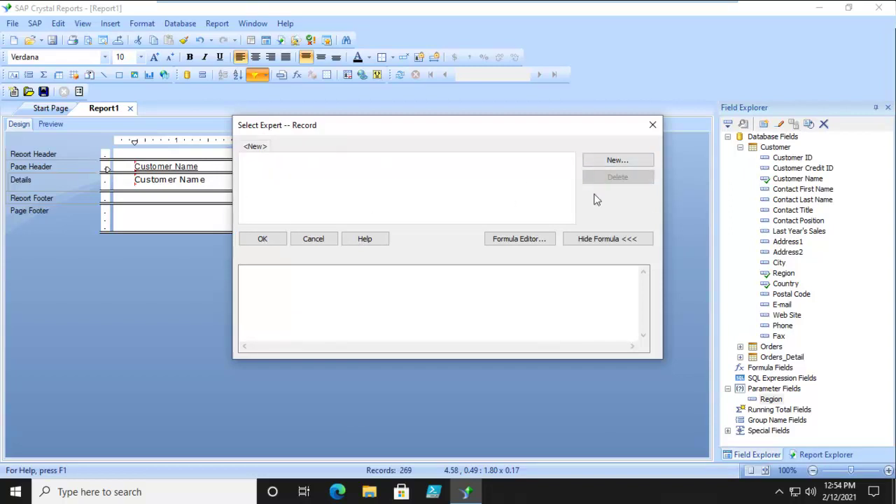
Add a record selection where Customer.Region is equal to {?Region}, and check the resulting selection formula
{"action": "left_click", "coordinate": [613, 161]}
{"action": "left_click", "coordinate": [395, 205]}
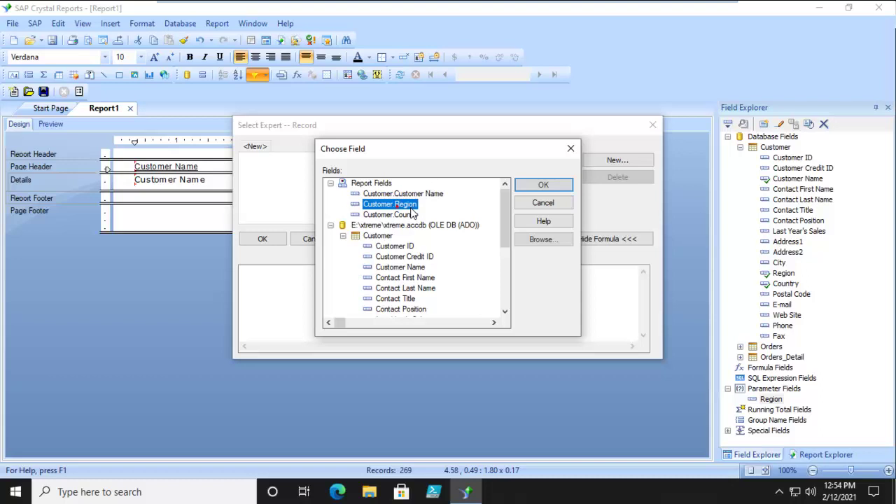
{"action": "left_click", "coordinate": [538, 187]}
{"action": "left_click", "coordinate": [288, 166]}
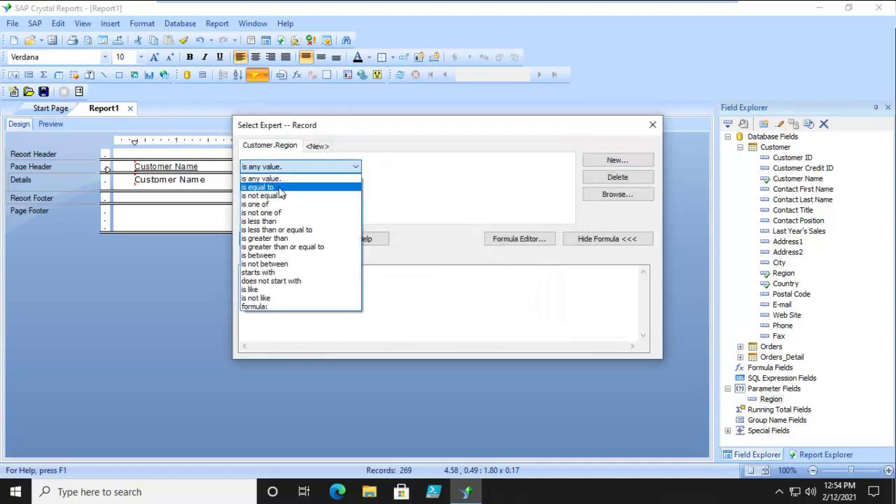
{"action": "left_click", "coordinate": [279, 187]}
{"action": "left_click", "coordinate": [566, 168]}
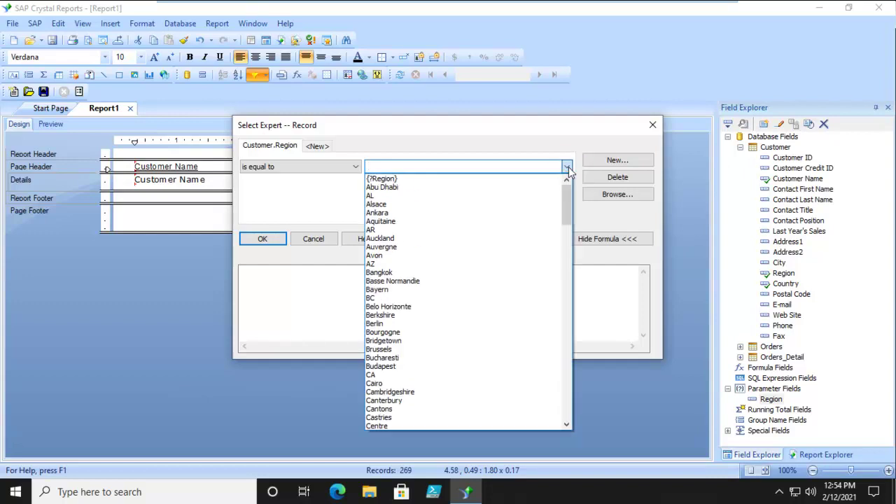
{"action": "left_click", "coordinate": [402, 179]}
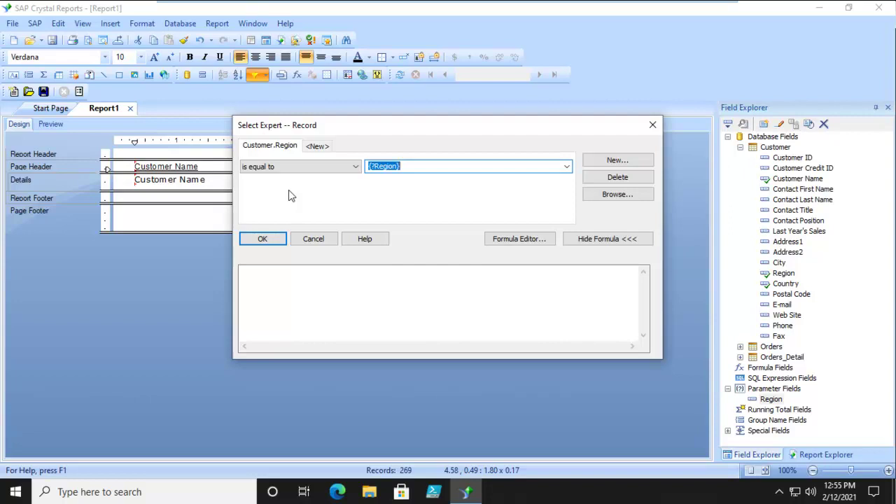
{"action": "left_click", "coordinate": [256, 237]}
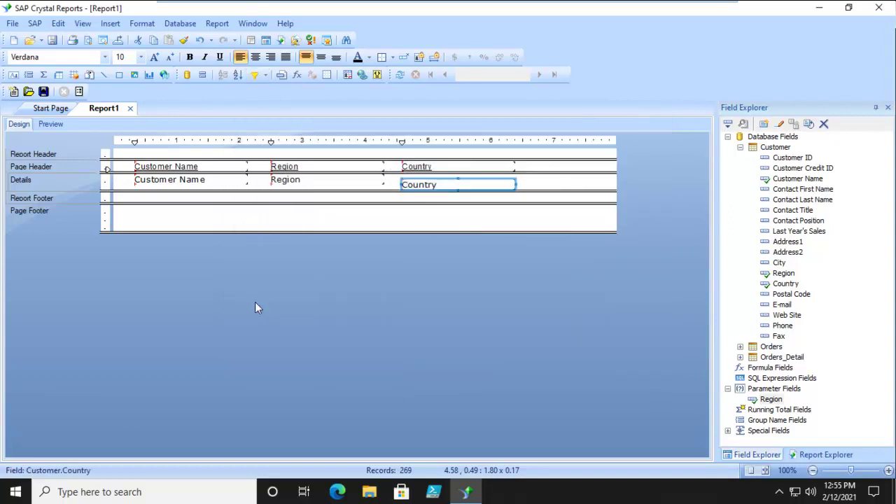
{"action": "left_click", "coordinate": [257, 74]}
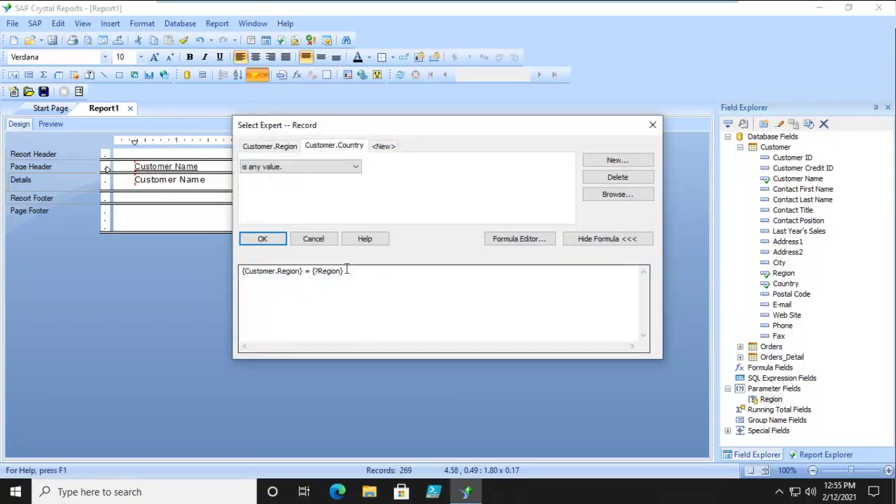
{"action": "left_click", "coordinate": [652, 124]}
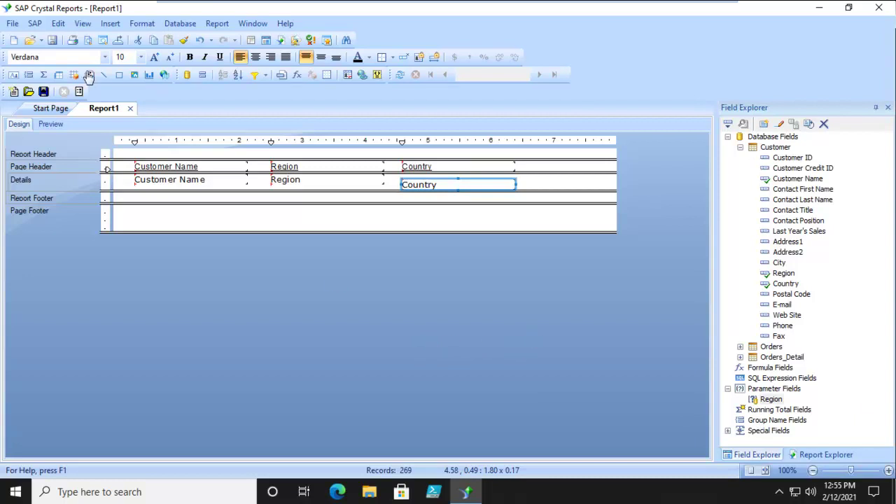
Refresh the report data with a prompt for new parameter values and try M2 as the region
{"action": "left_click", "coordinate": [399, 75]}
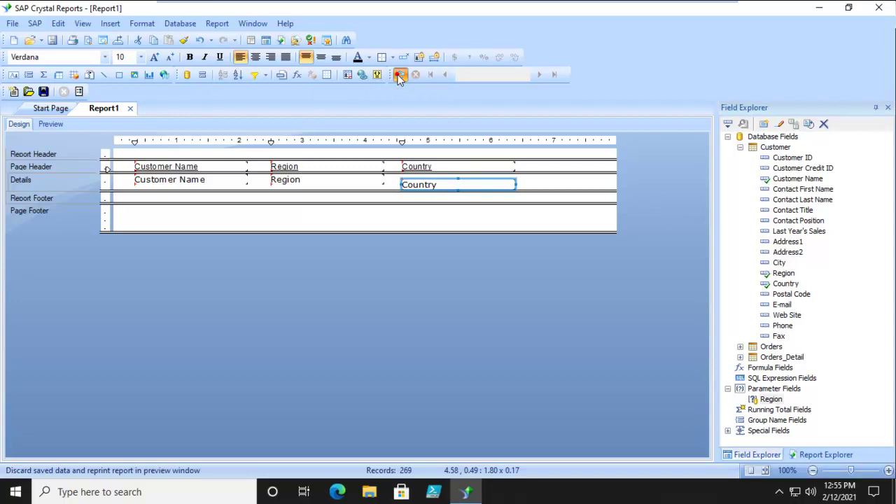
{"action": "left_click", "coordinate": [365, 221]}
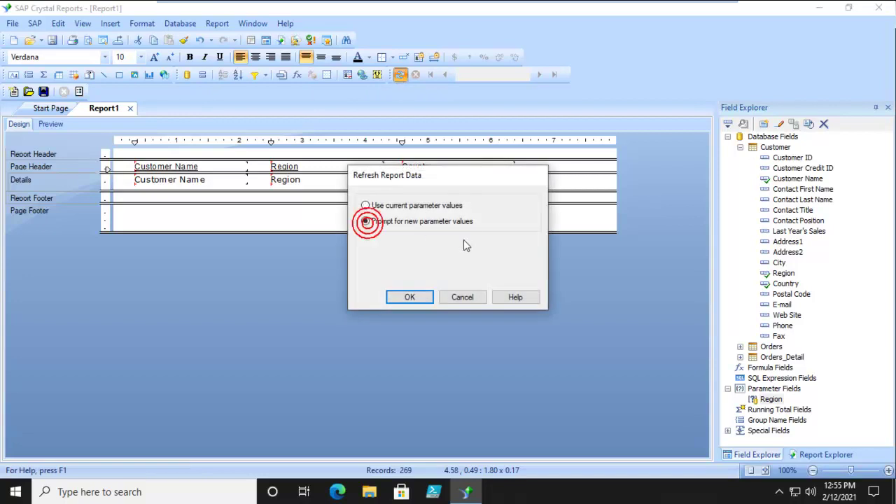
{"action": "left_click", "coordinate": [409, 296]}
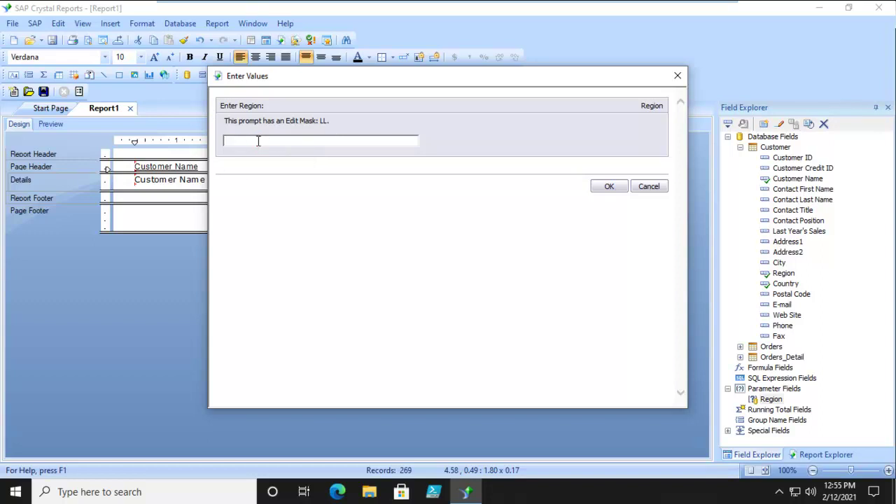
{"action": "type", "text": "M2"}
{"action": "left_click", "coordinate": [608, 187]}
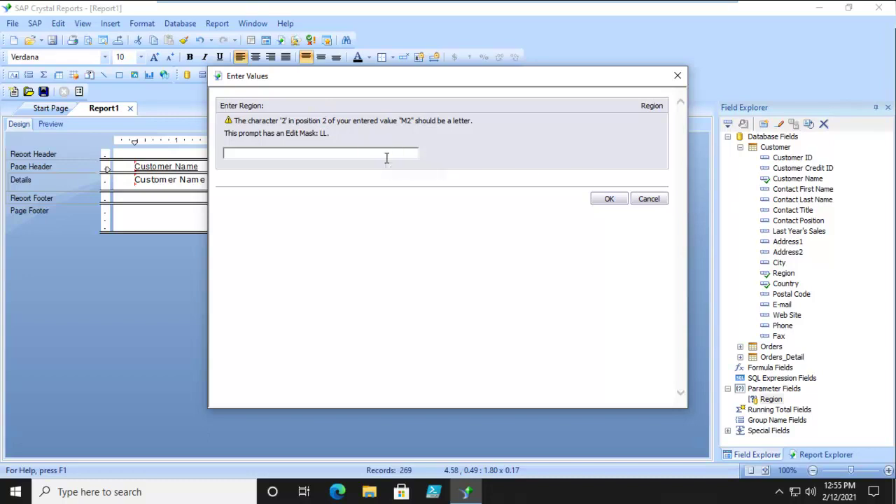
Enter MA as the region and view the filtered report from the beginning of the page
{"action": "left_click", "coordinate": [282, 151]}
{"action": "type", "text": "MA"}
{"action": "left_click", "coordinate": [606, 200]}
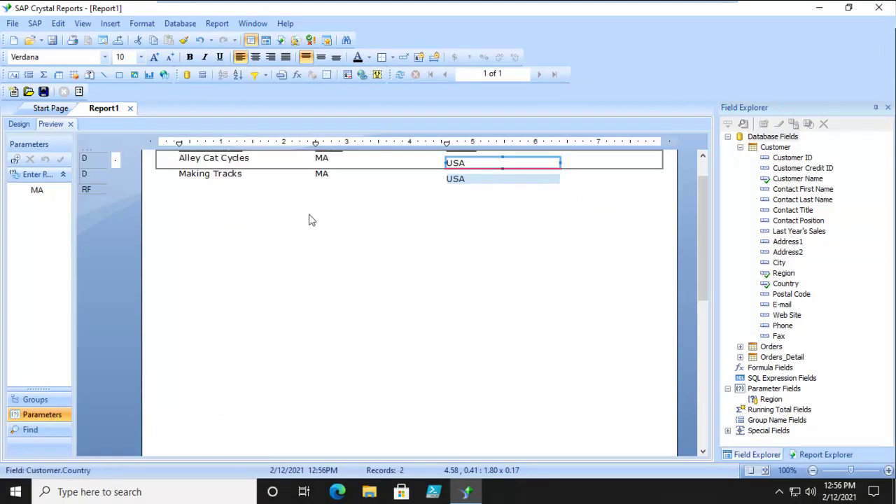
{"action": "scroll", "coordinate": [507, 239], "scroll_direction": "up", "scroll_amount": 1}
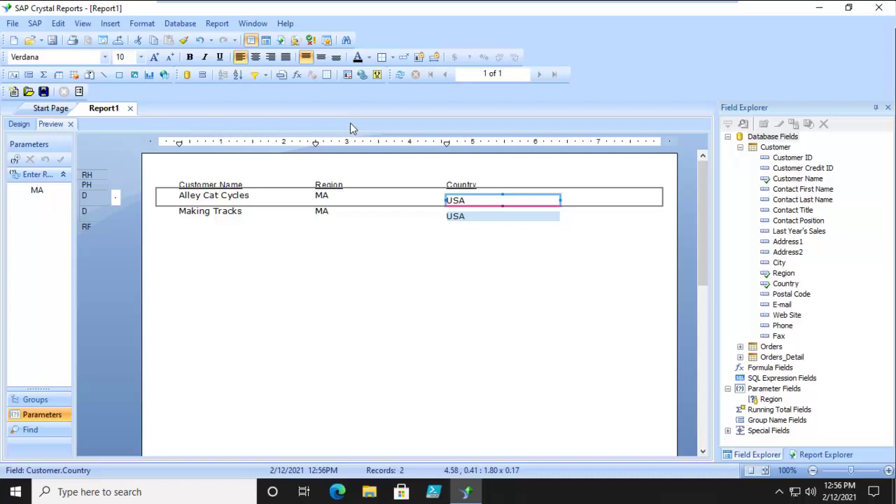
Refresh the report again, prompting for new parameter values, and try ont as the region
{"action": "left_click", "coordinate": [403, 74]}
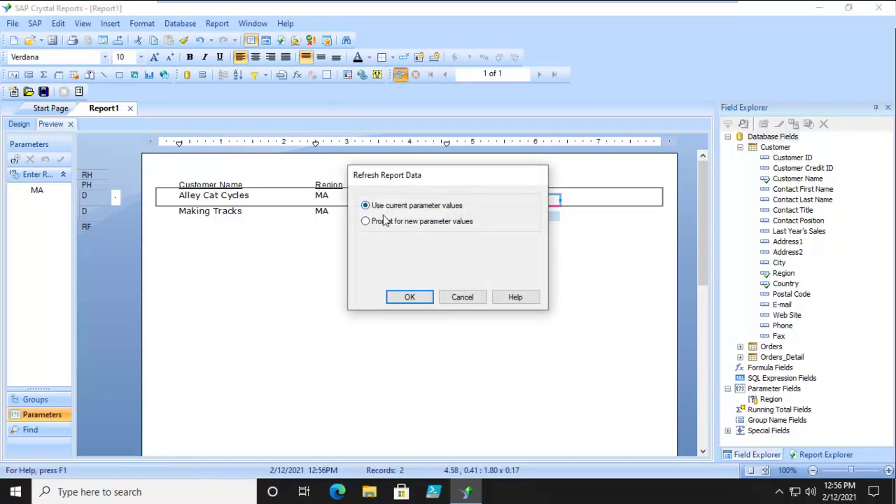
{"action": "left_click", "coordinate": [371, 220]}
{"action": "left_click", "coordinate": [410, 297]}
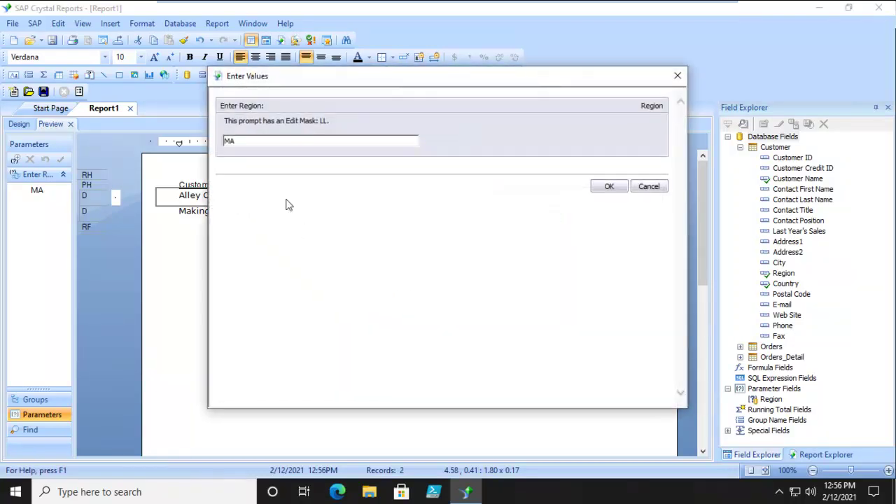
{"action": "left_click_drag", "start_coordinate": [250, 136], "coordinate": [177, 142]}
{"action": "key", "text": "BackSpace"}
{"action": "type", "text": "ont"}
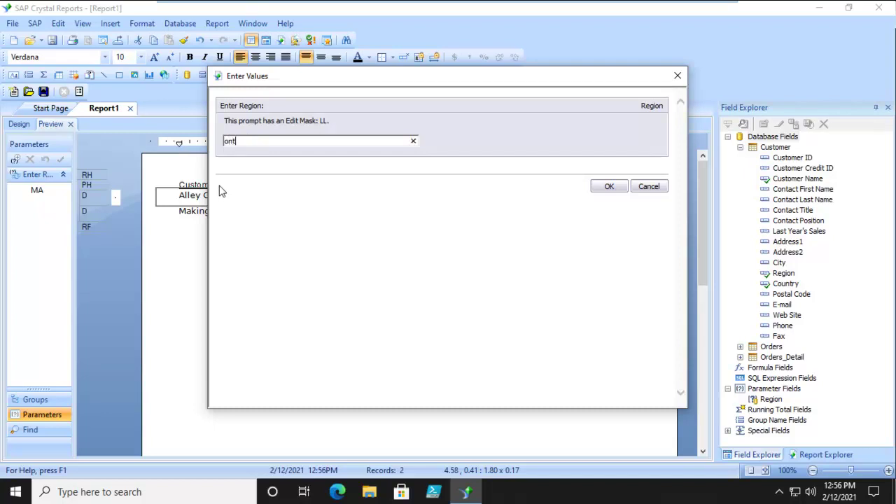
{"action": "left_click", "coordinate": [603, 186]}
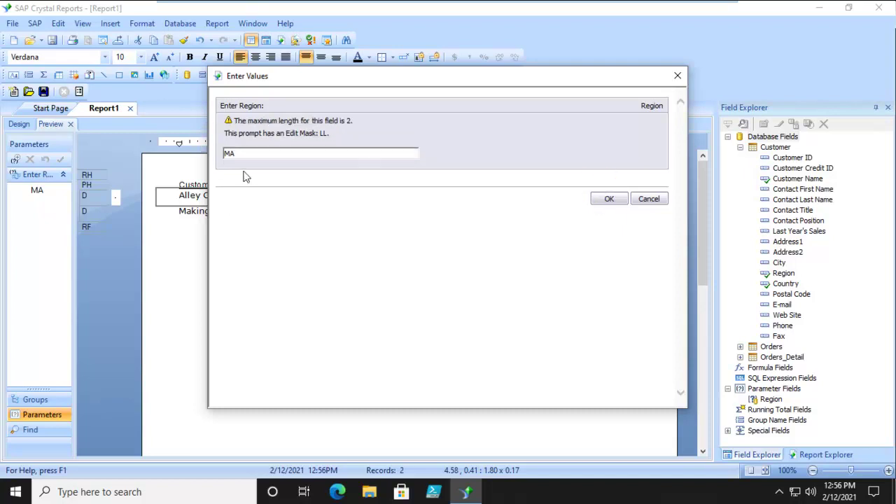
Replace the region value in the parameter prompt with CA and run the report
{"action": "left_click_drag", "start_coordinate": [240, 120], "coordinate": [353, 120]}
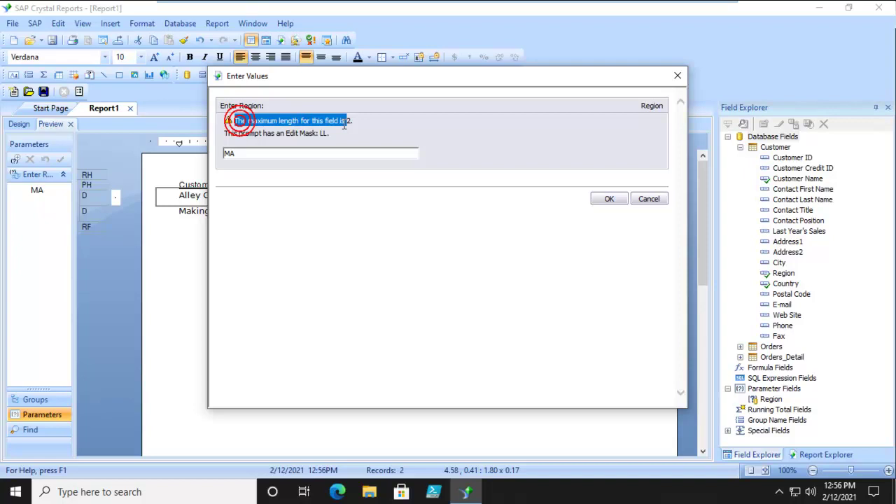
{"action": "left_click", "coordinate": [278, 153]}
{"action": "double_click", "coordinate": [264, 151]}
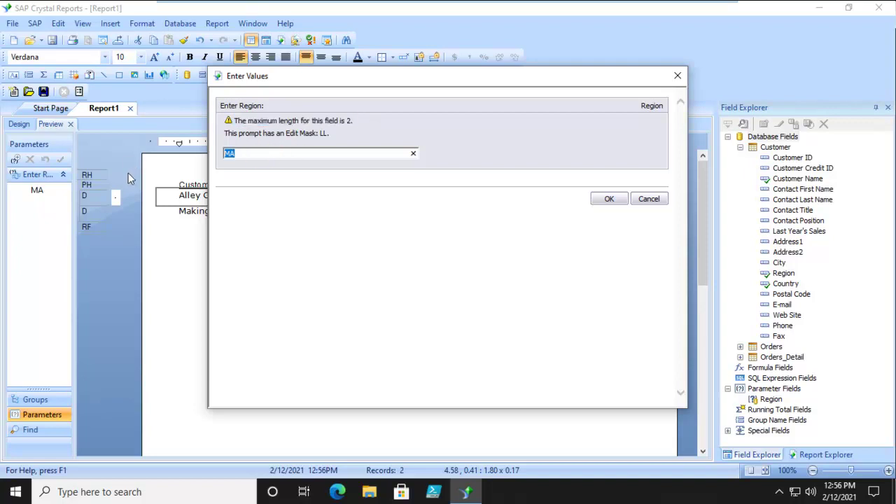
{"action": "type", "text": "CA"}
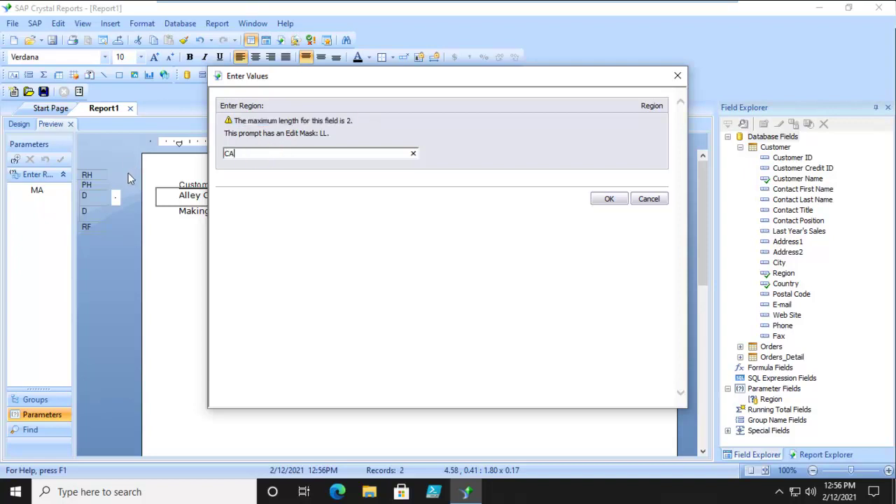
{"action": "left_click", "coordinate": [608, 200]}
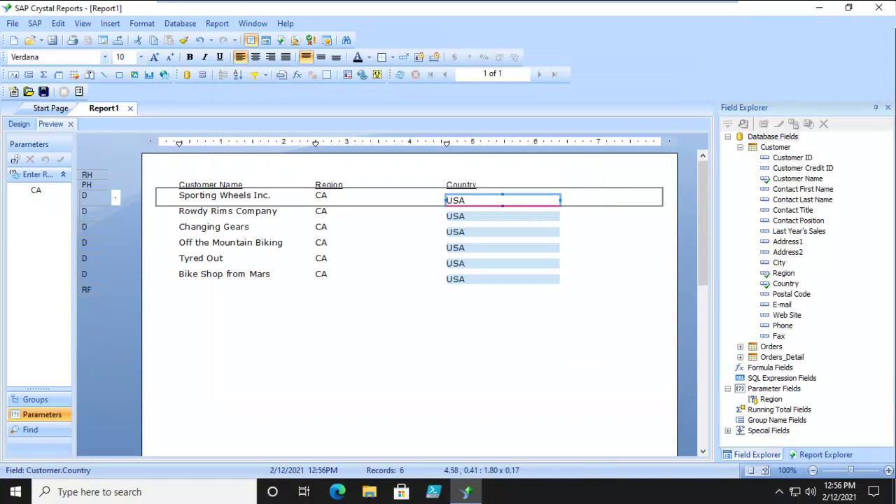